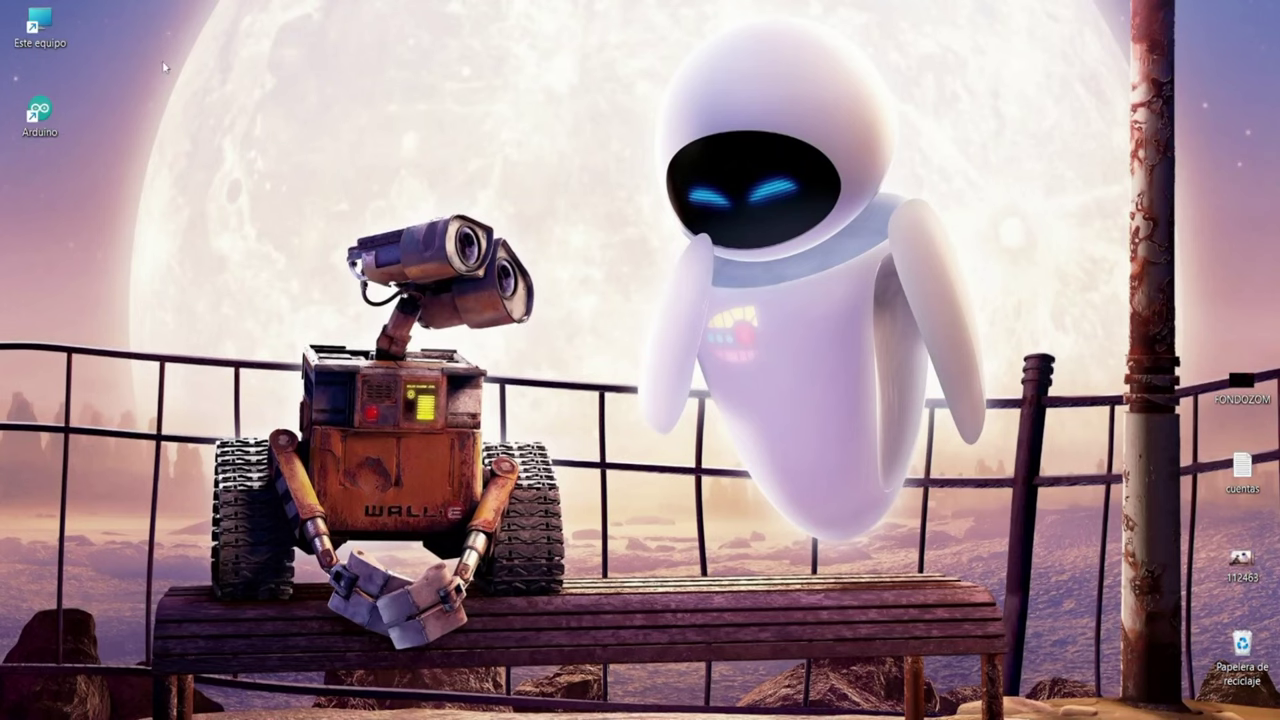
# Open the Descargas folder in File Explorer and dock its window to the right half of the desktop
pyautogui.doubleClick(52, 42)
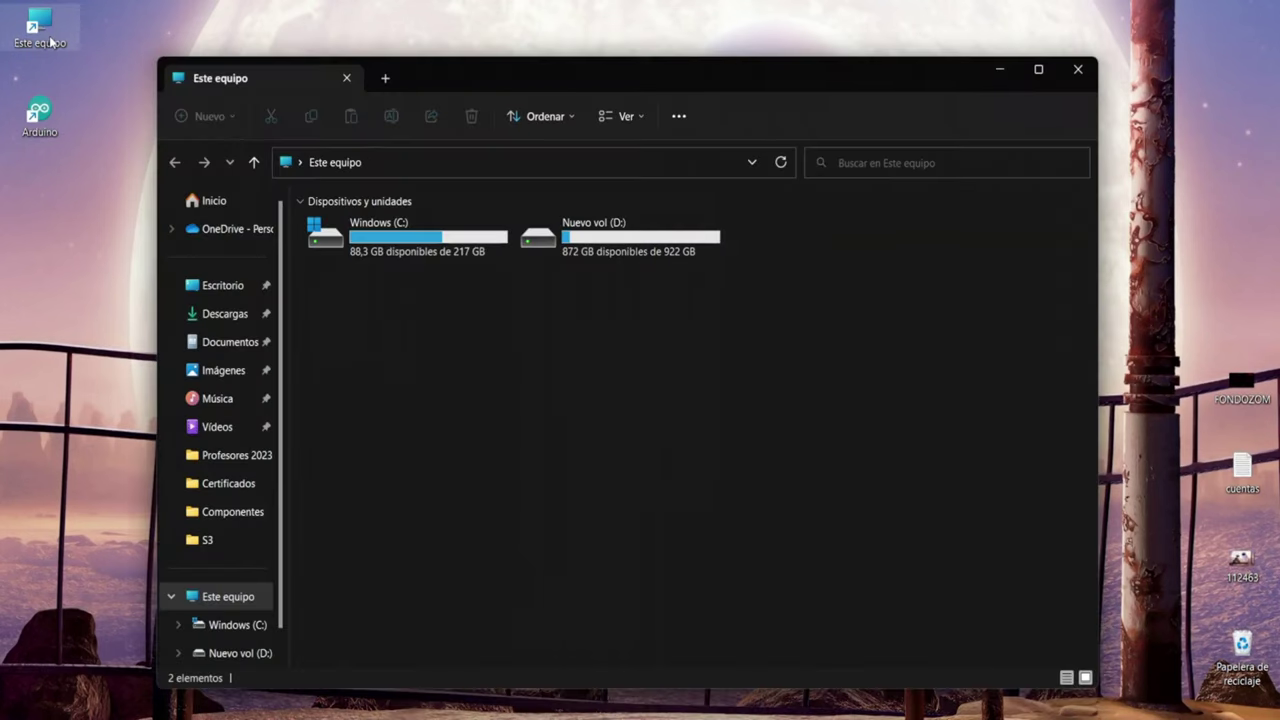
pyautogui.click(235, 326)
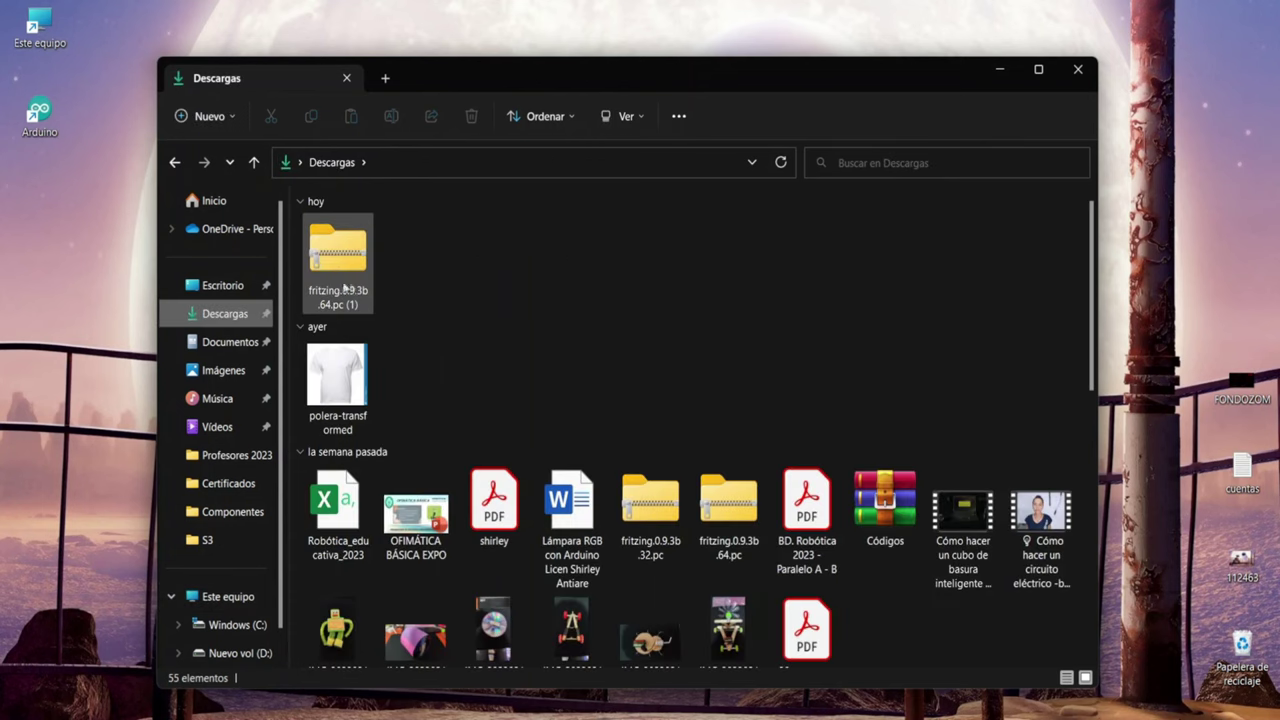
pyautogui.moveTo(348, 305)
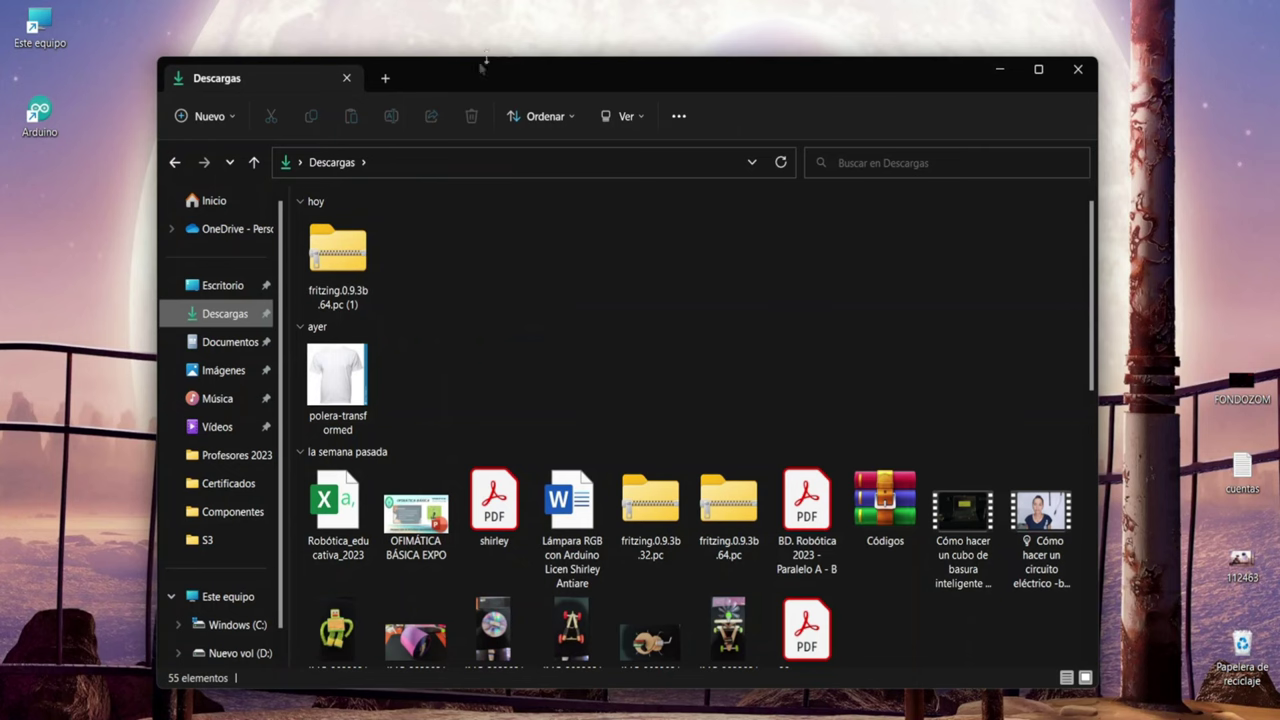
pyautogui.press('super+Right')
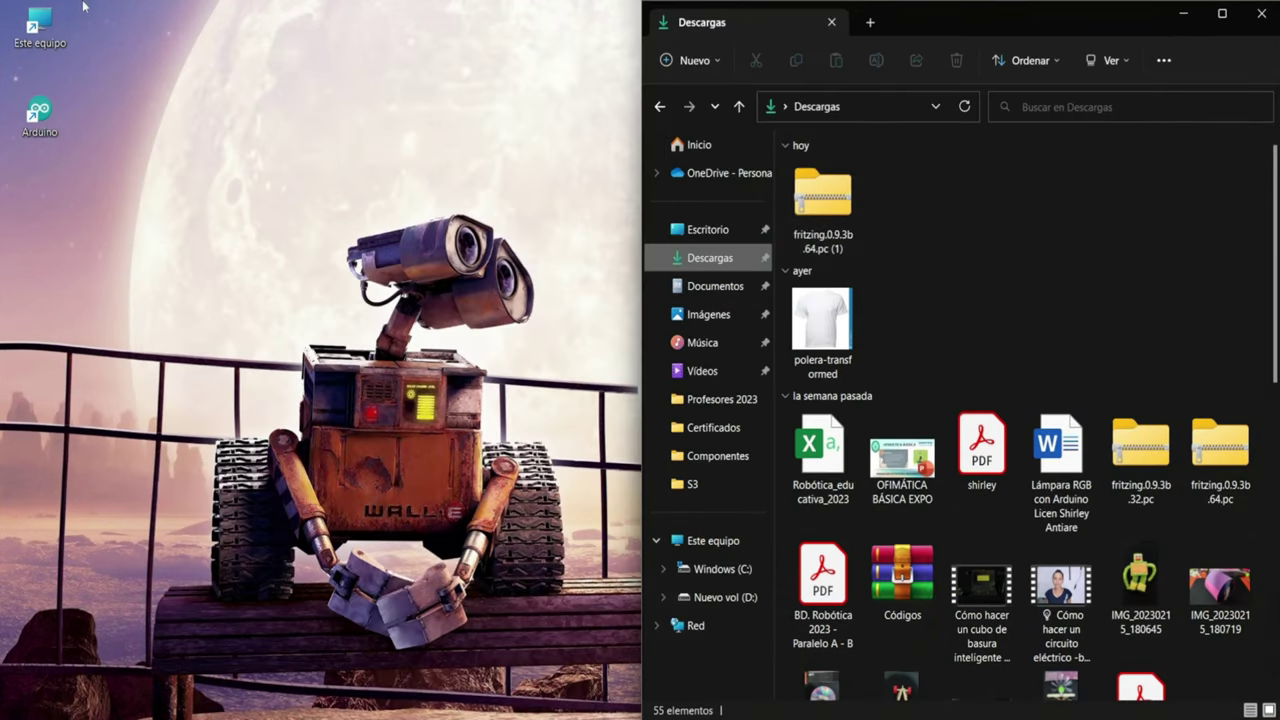
# Open the Archivos de programa folder of drive C in a second File Explorer window docked beside the Descargas window
pyautogui.doubleClick(40, 36)
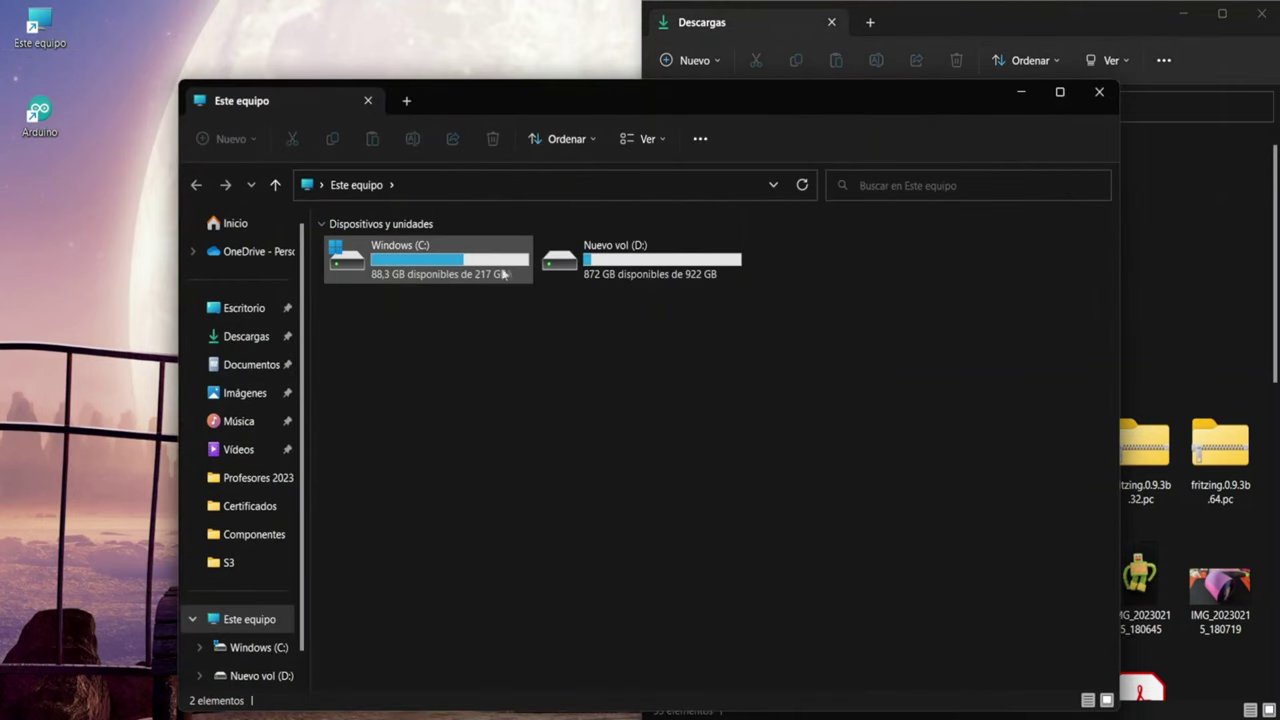
pyautogui.doubleClick(424, 270)
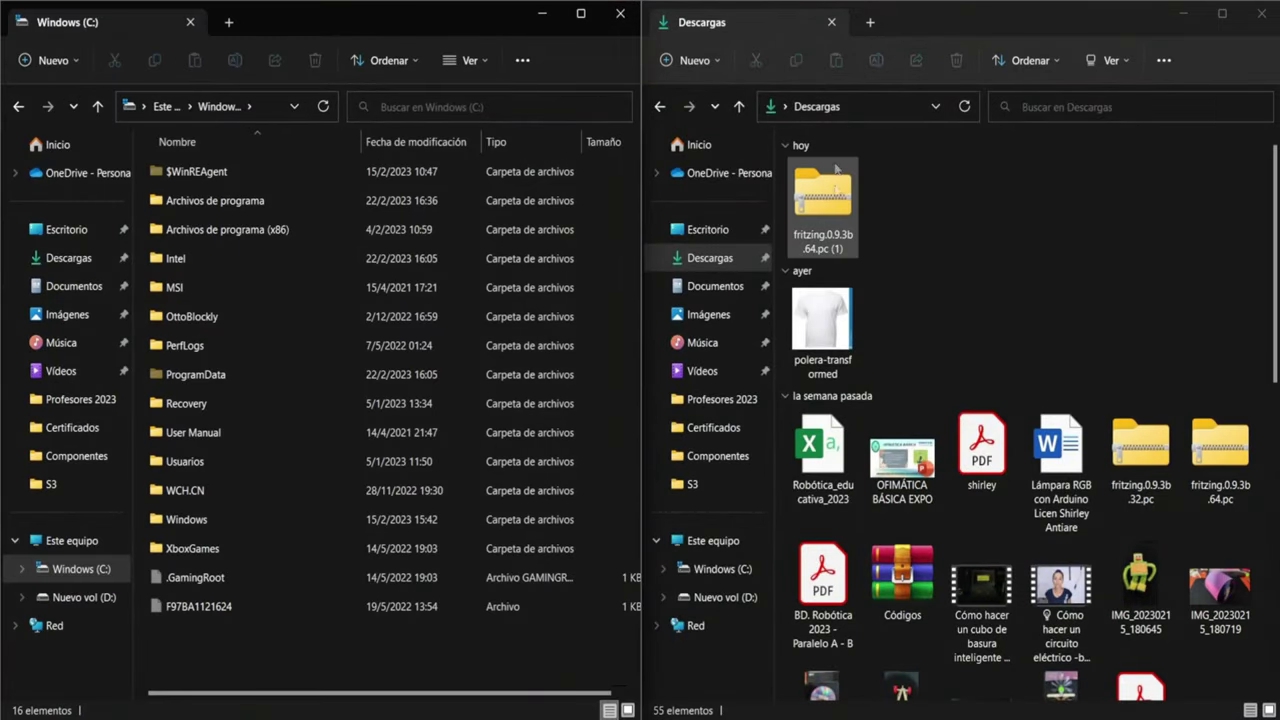
pyautogui.doubleClick(254, 205)
pyautogui.scroll(-3, 400, 400)
pyautogui.scroll(-2, 410, 417)
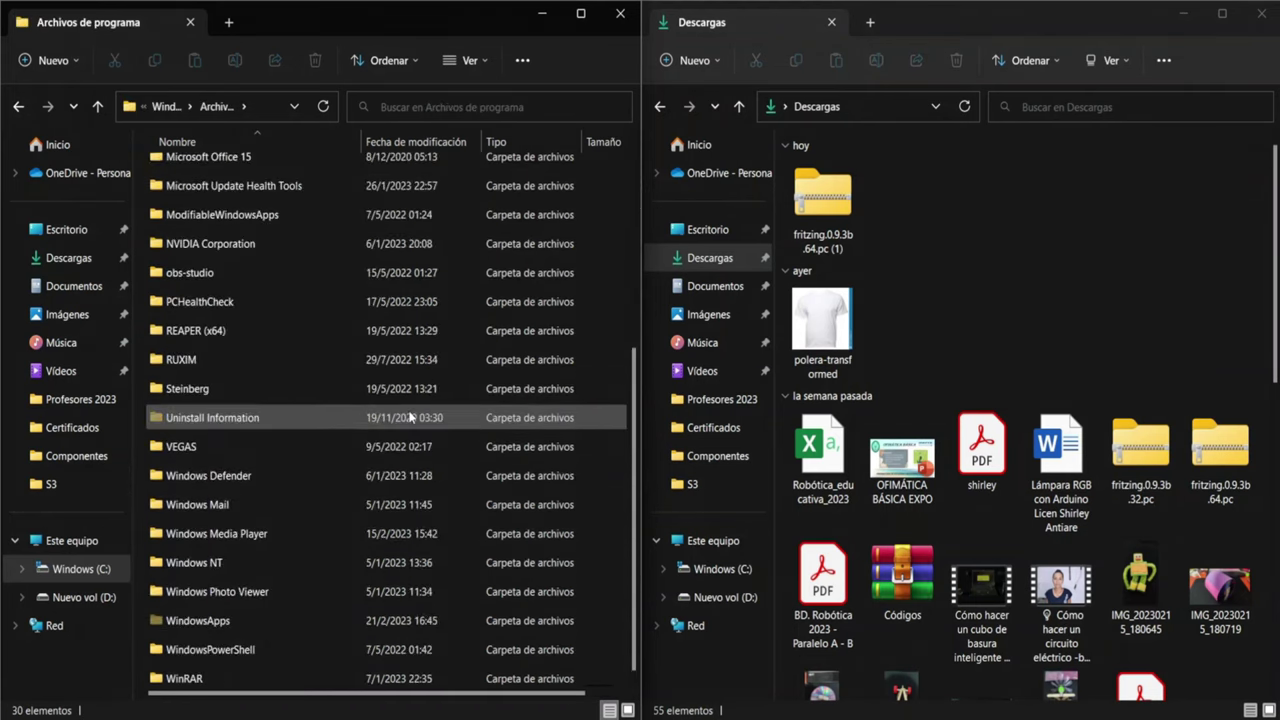
# Open the fritzing.0.9.3b.64.pc (1) archive and switch the Archivos de programa folder to the Lista view
pyautogui.click(805, 222)
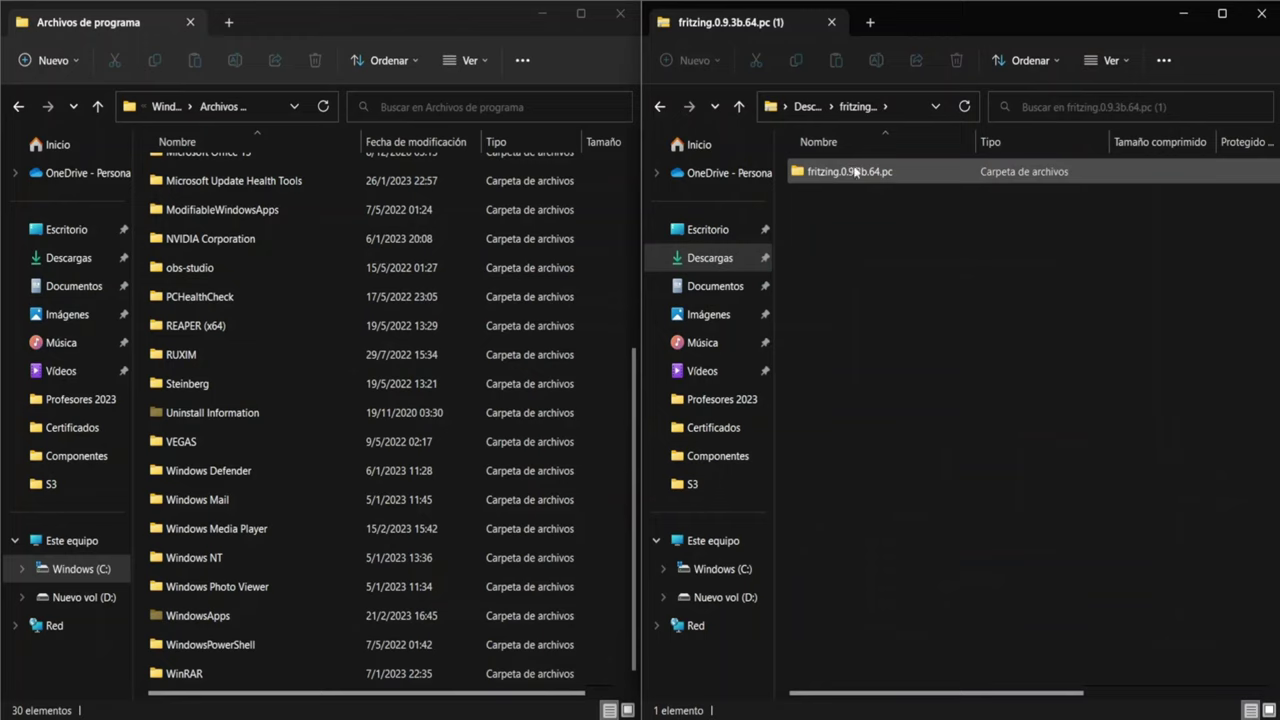
pyautogui.moveTo(853, 170)
pyautogui.mouseDown()
pyautogui.moveTo(549, 429)
pyautogui.moveTo(563, 420)
pyautogui.moveTo(593, 296)
pyautogui.moveTo(538, 346)
pyautogui.moveTo(520, 333)
pyautogui.moveTo(528, 470)
pyautogui.moveTo(591, 317)
pyautogui.moveTo(890, 150)
pyautogui.moveTo(866, 171)
pyautogui.mouseUp()
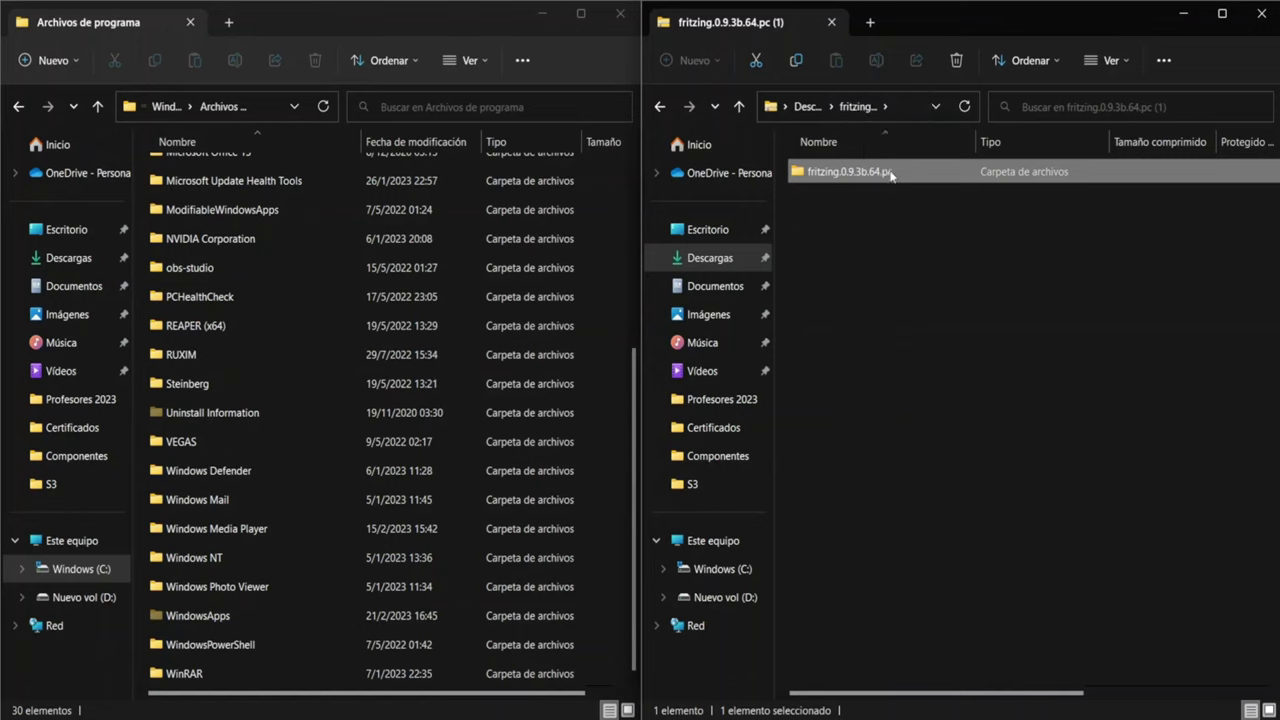
pyautogui.click(486, 64)
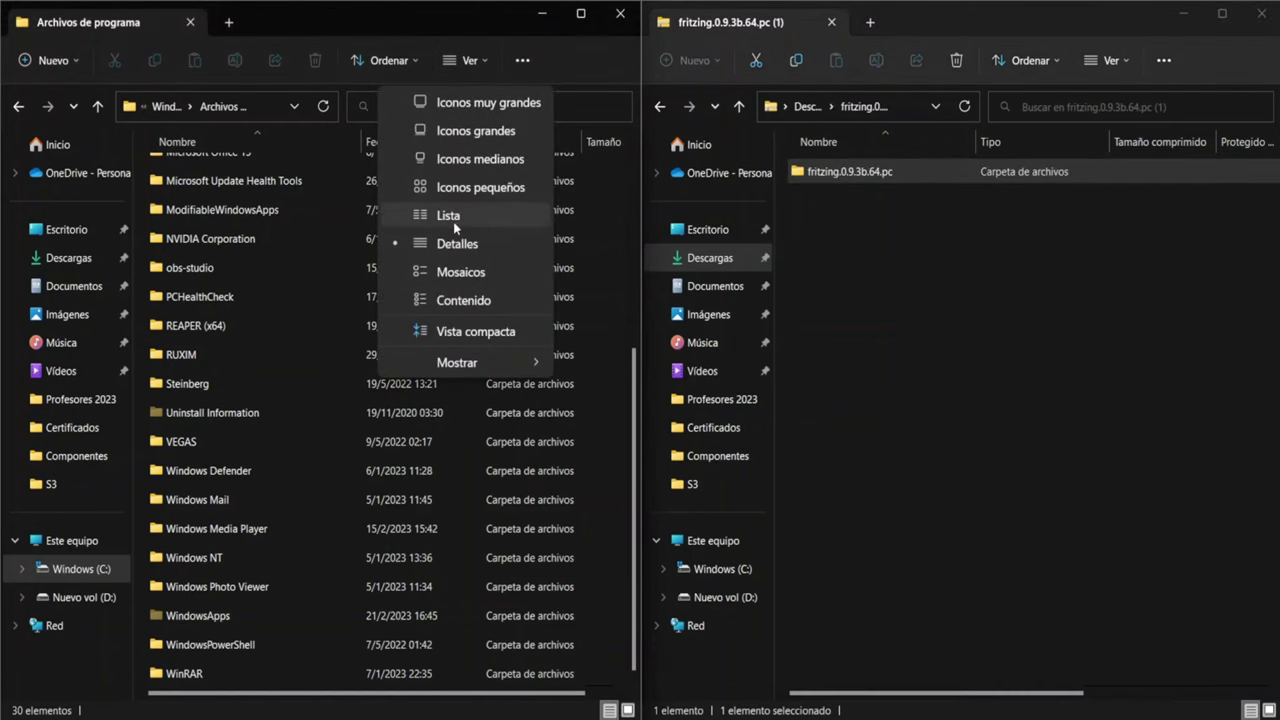
pyautogui.click(453, 219)
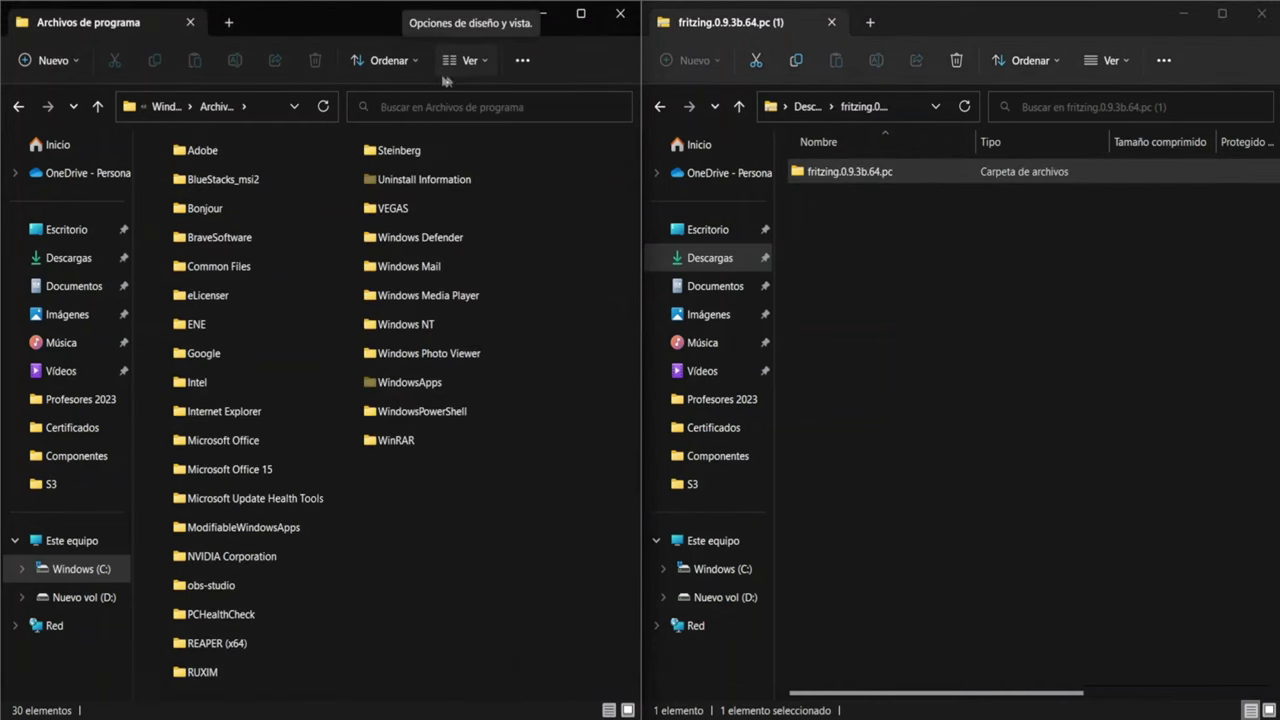
pyautogui.rightClick(475, 591)
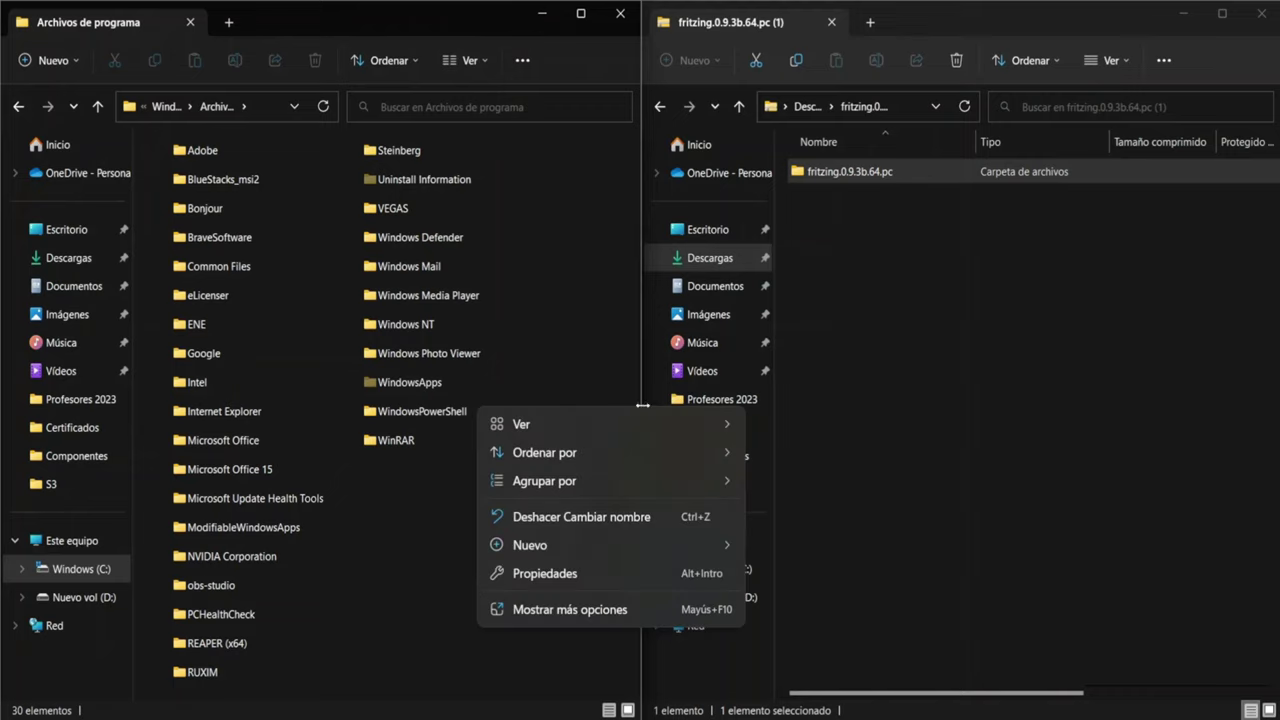
pyautogui.moveTo(684, 422)
pyautogui.click(840, 540)
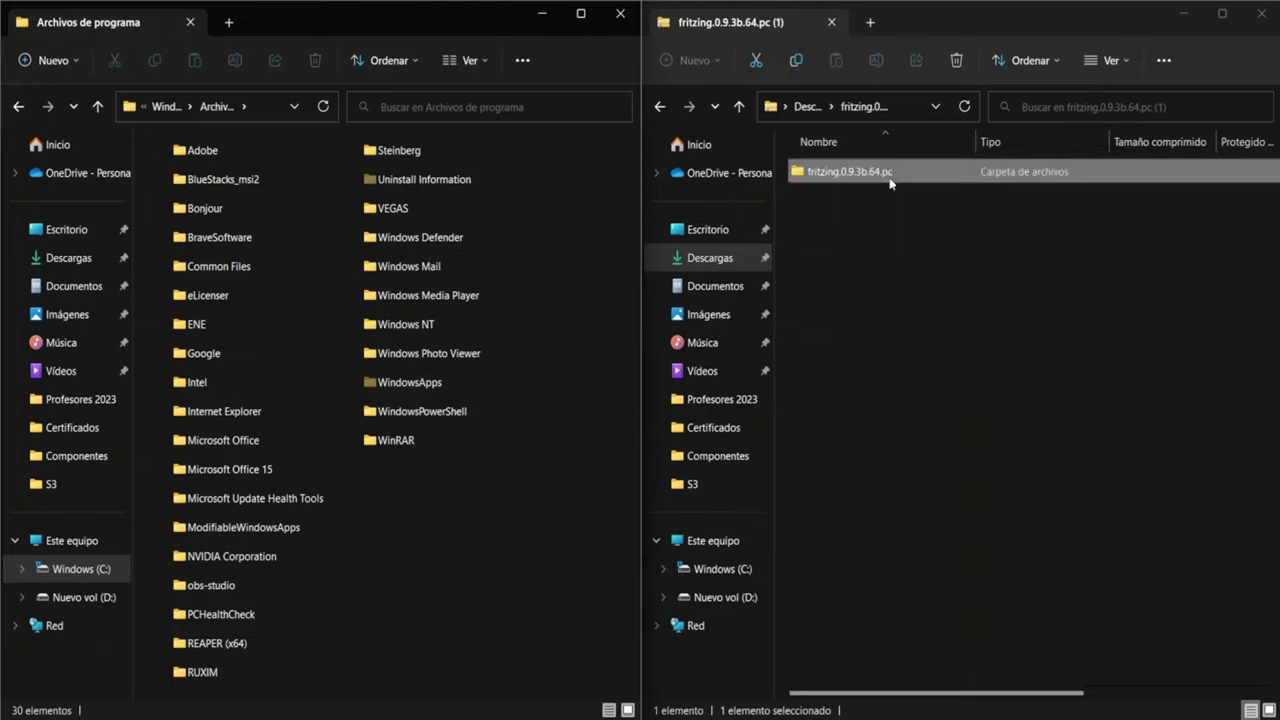
# Copy the fritzing.0.9.3b.64.pc folder from the archive into Archivos de programa with administrator permission, and close the archive window
pyautogui.moveTo(890, 182); pyautogui.dragTo(445, 553)
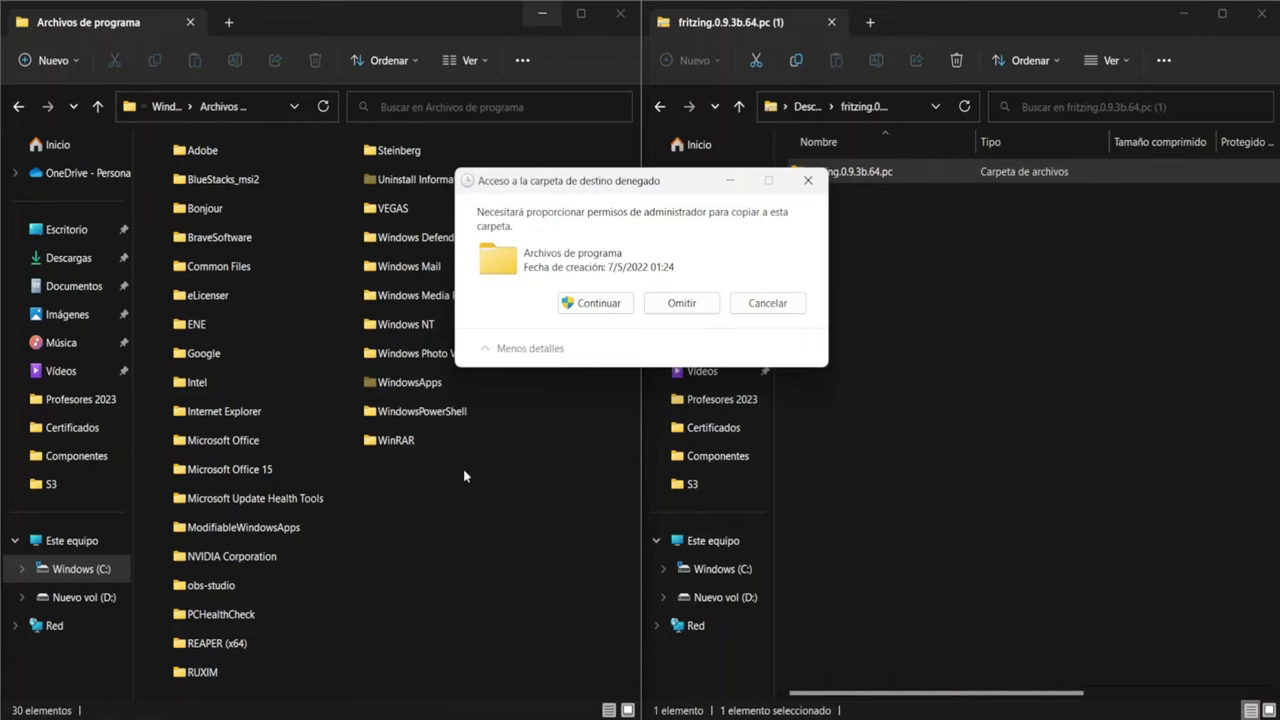
pyautogui.click(614, 302)
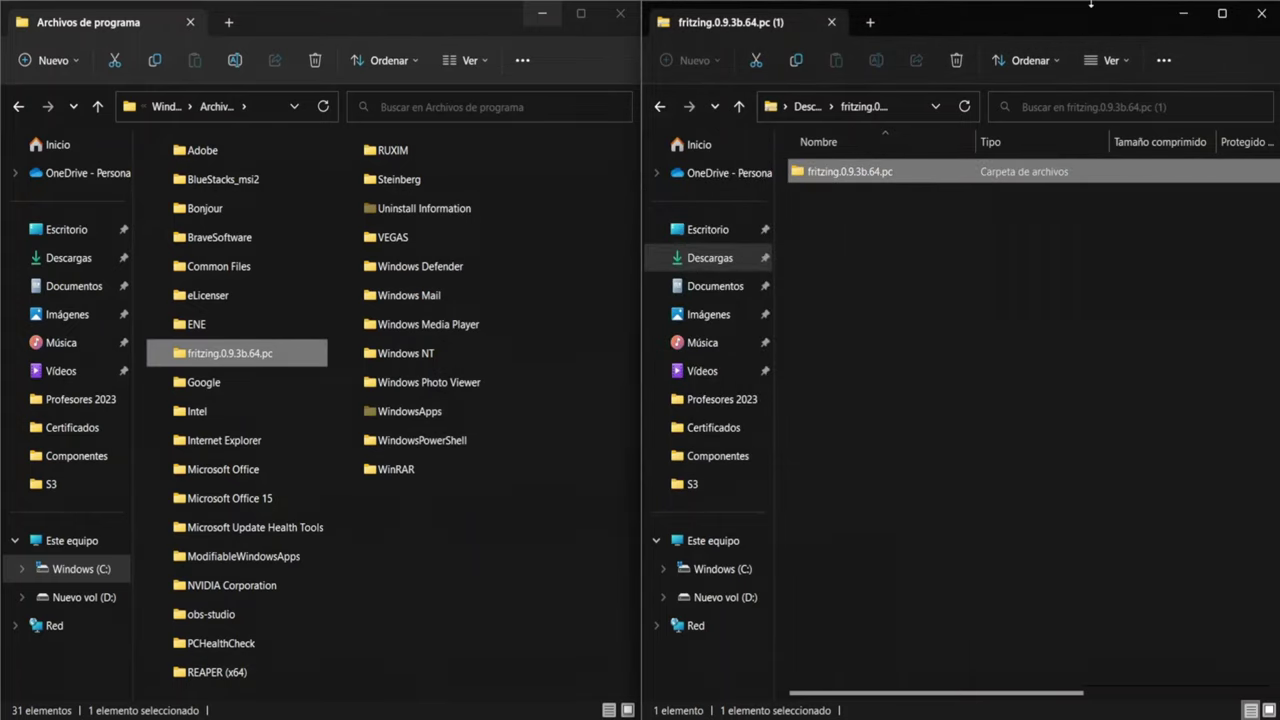
pyautogui.click(1262, 13)
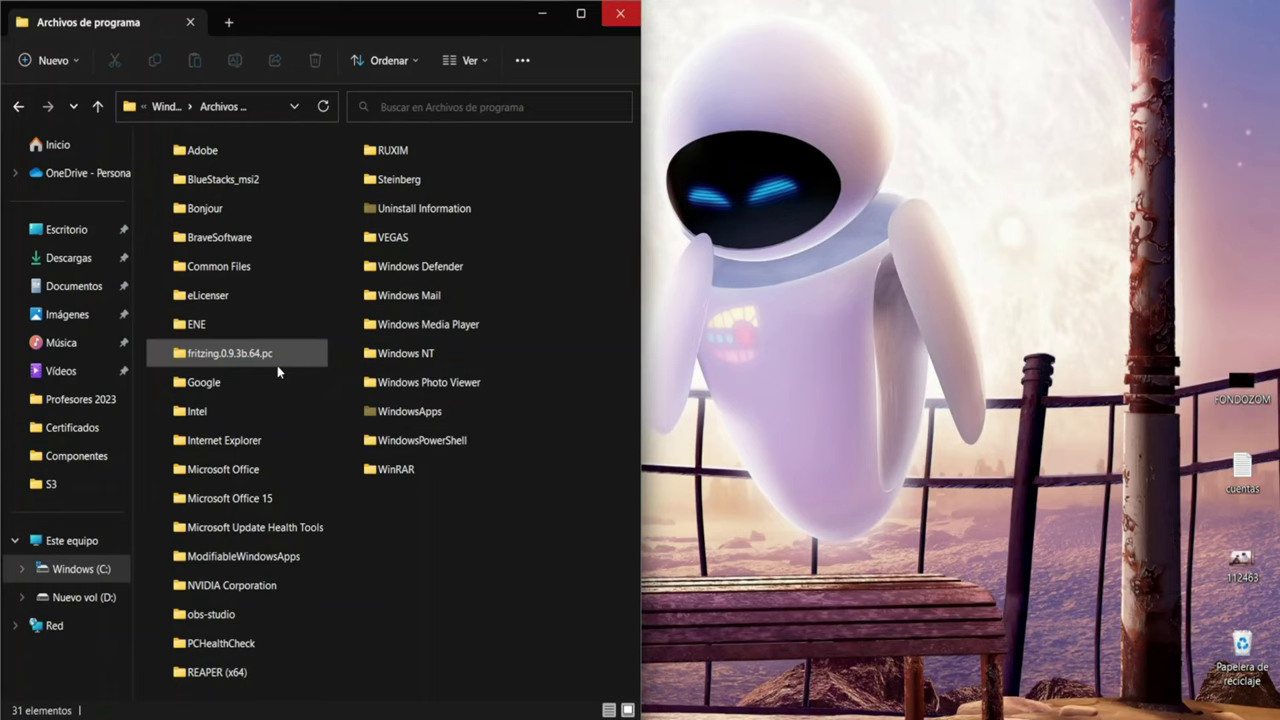
# Create a desktop shortcut to the Fritzing application in the copied fritzing.0.9.3b.64.pc folder, and close the folder window
pyautogui.click(277, 365)
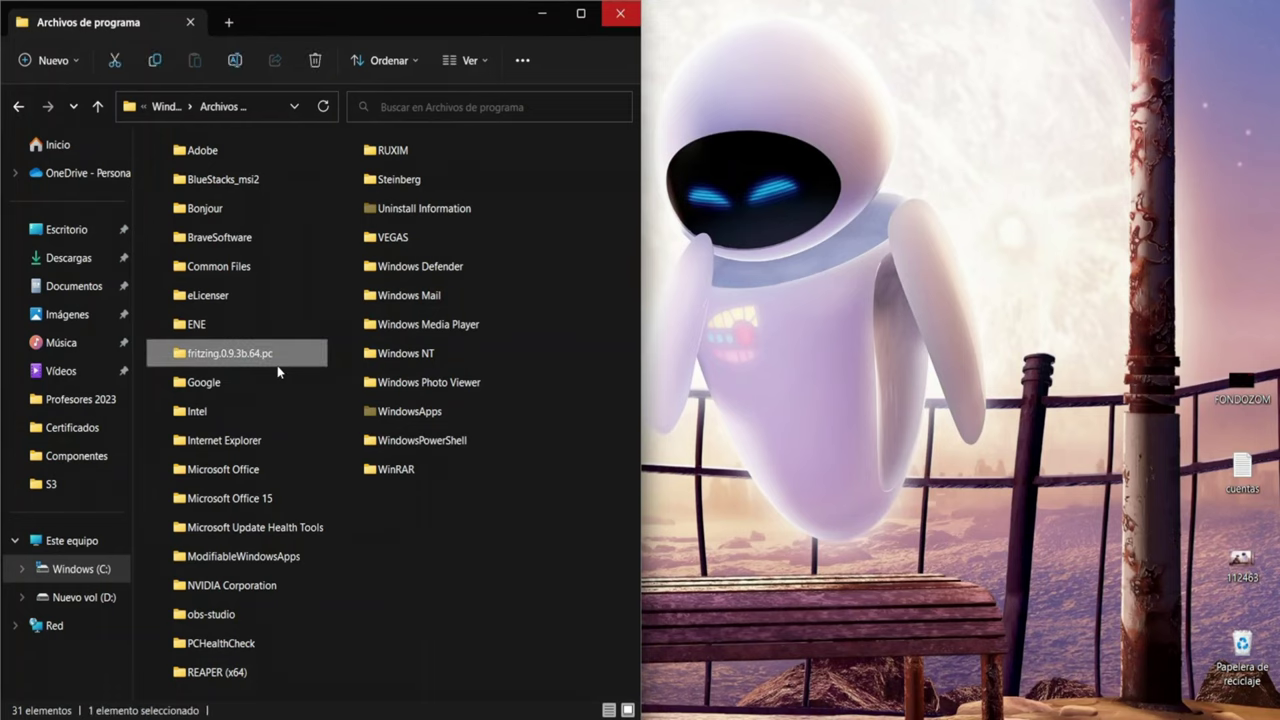
pyautogui.doubleClick(256, 346)
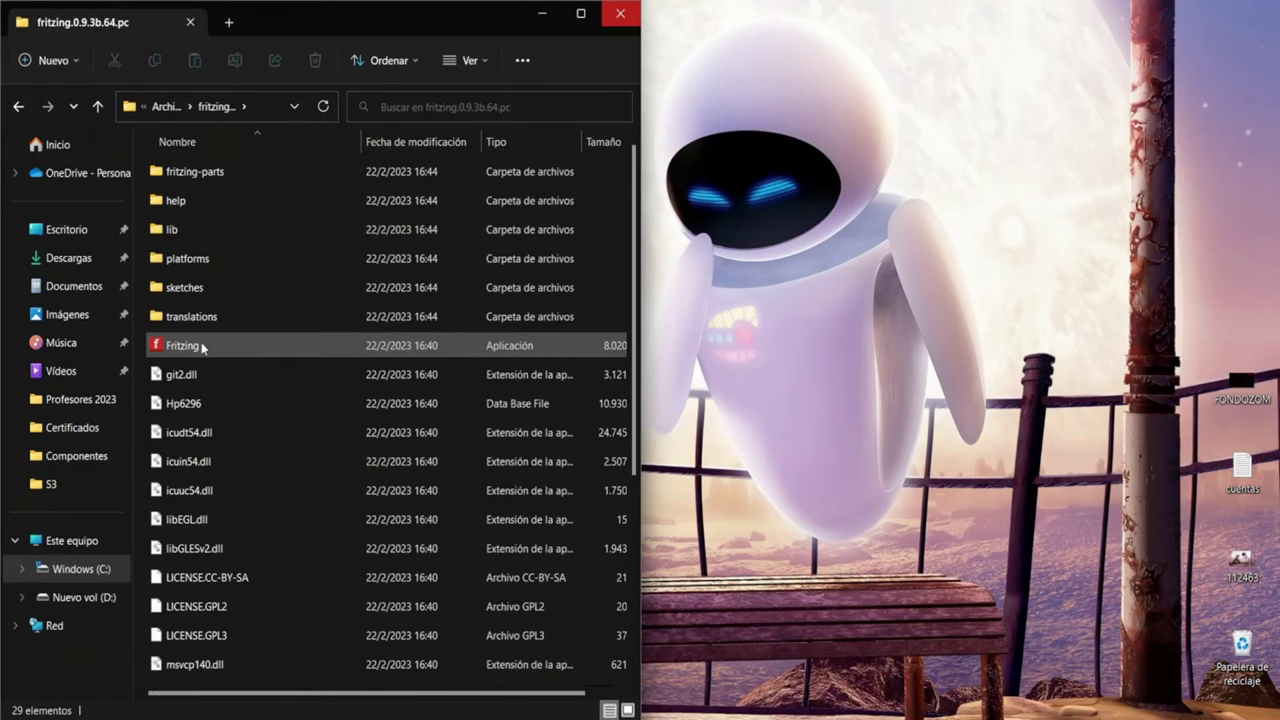
pyautogui.moveTo(202, 346)
pyautogui.click(250, 346)
pyautogui.rightClick(532, 362)
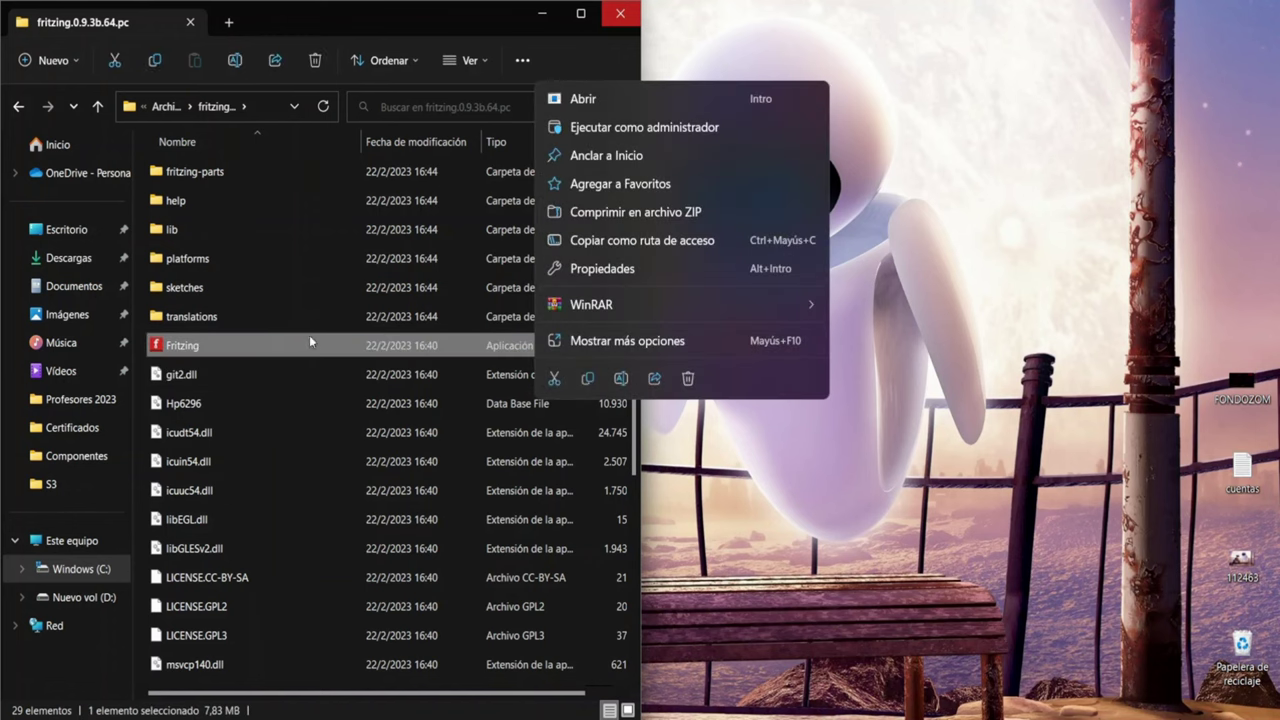
pyautogui.moveTo(313, 340); pyautogui.dragTo(724, 358)
pyautogui.moveTo(724, 358); pyautogui.dragTo(733, 368, button='right')
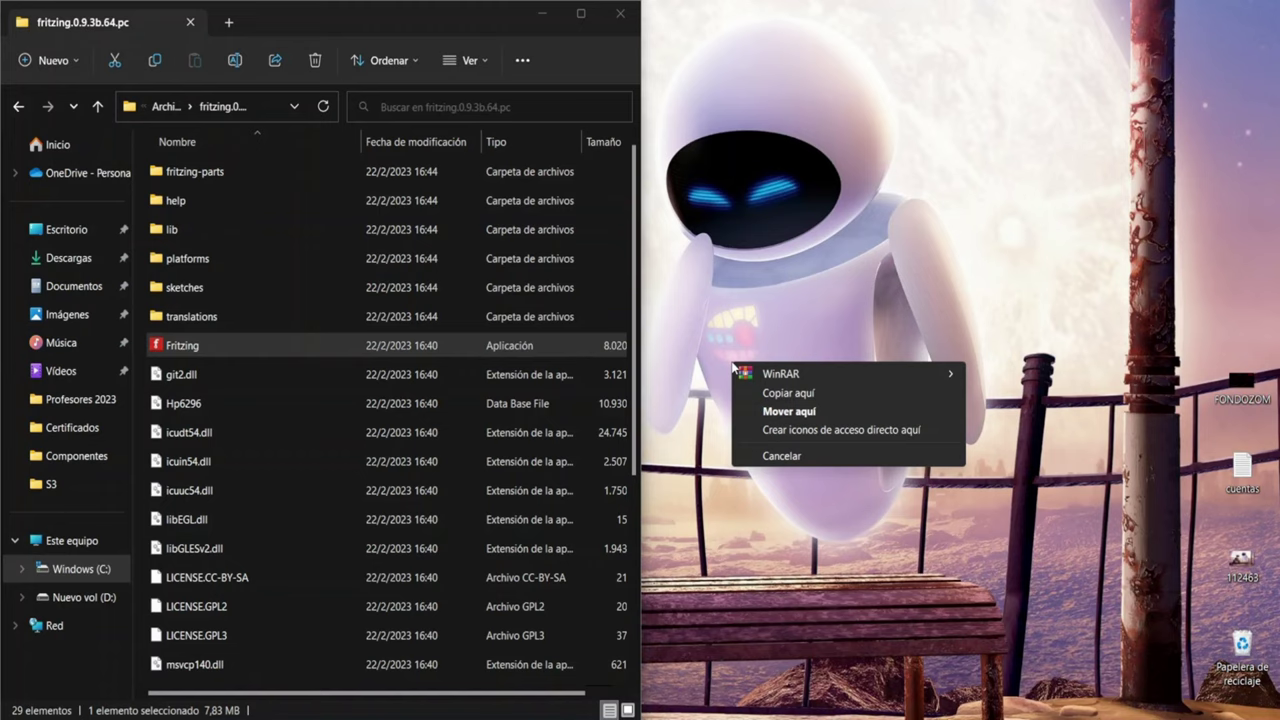
pyautogui.click(808, 430)
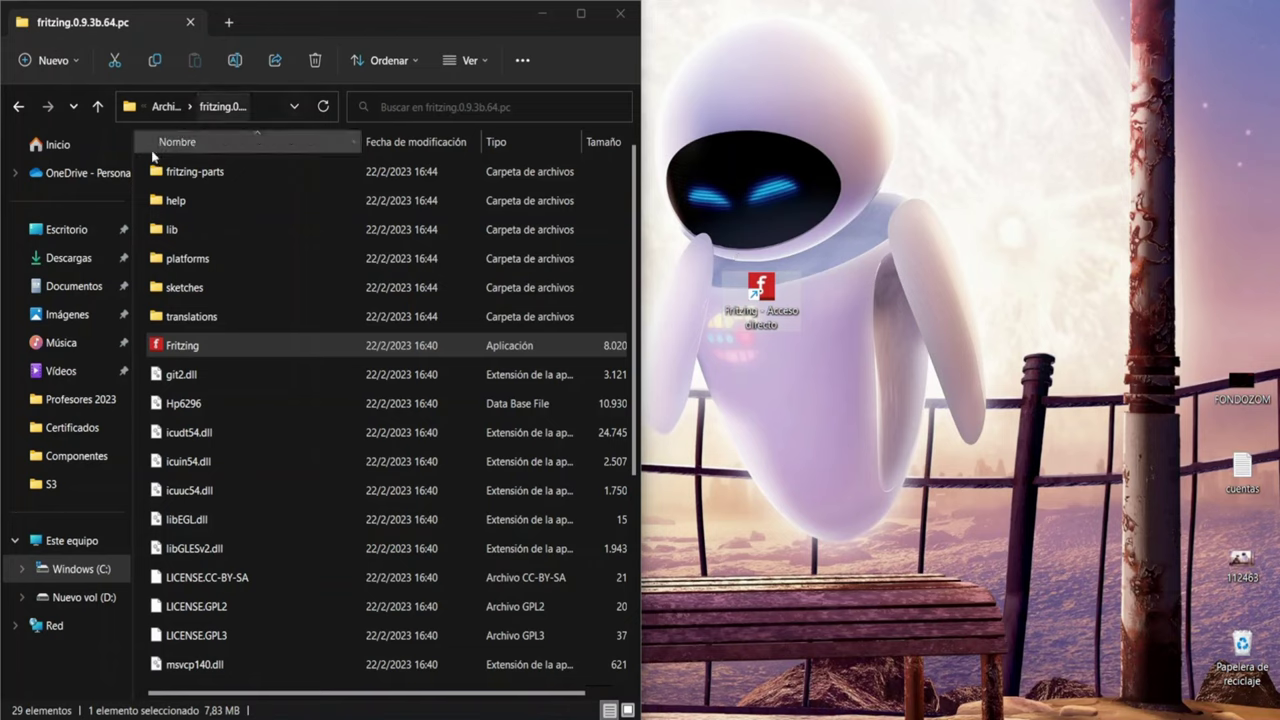
pyautogui.click(617, 14)
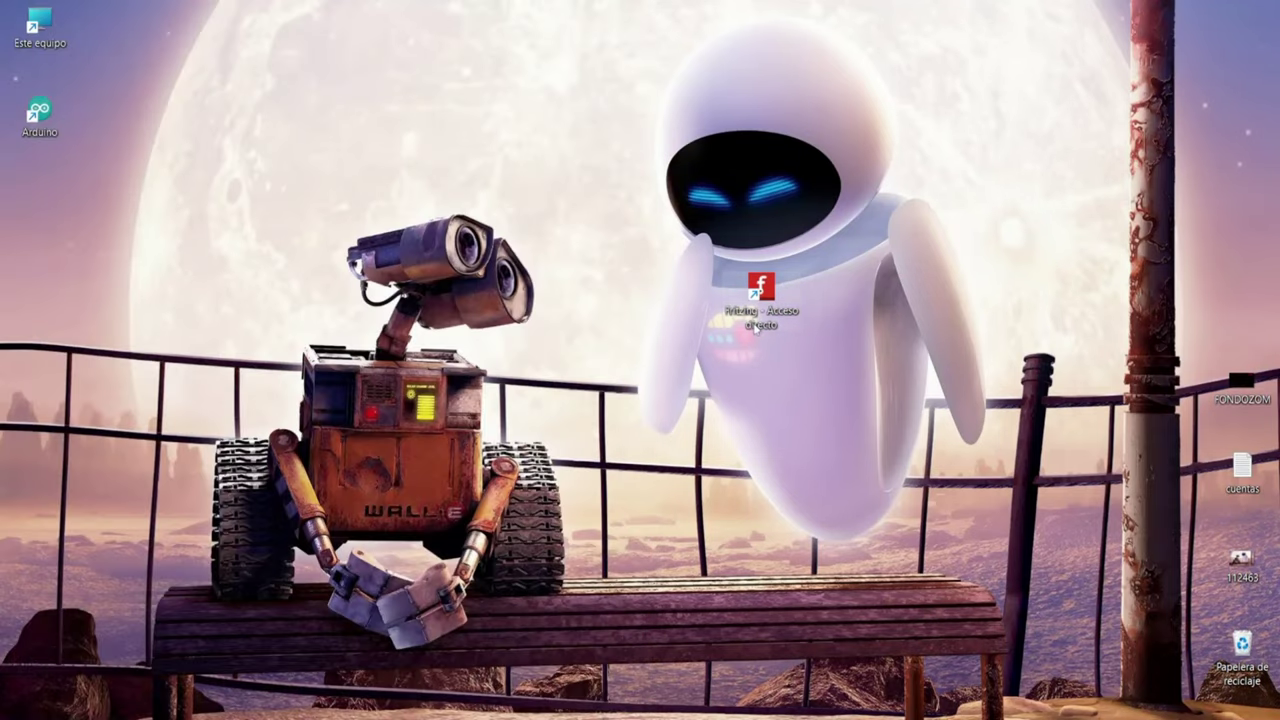
# Move the new desktop shortcut below the Arduino icon and rename it as Fritzing
pyautogui.moveTo(755, 324); pyautogui.dragTo(52, 230)
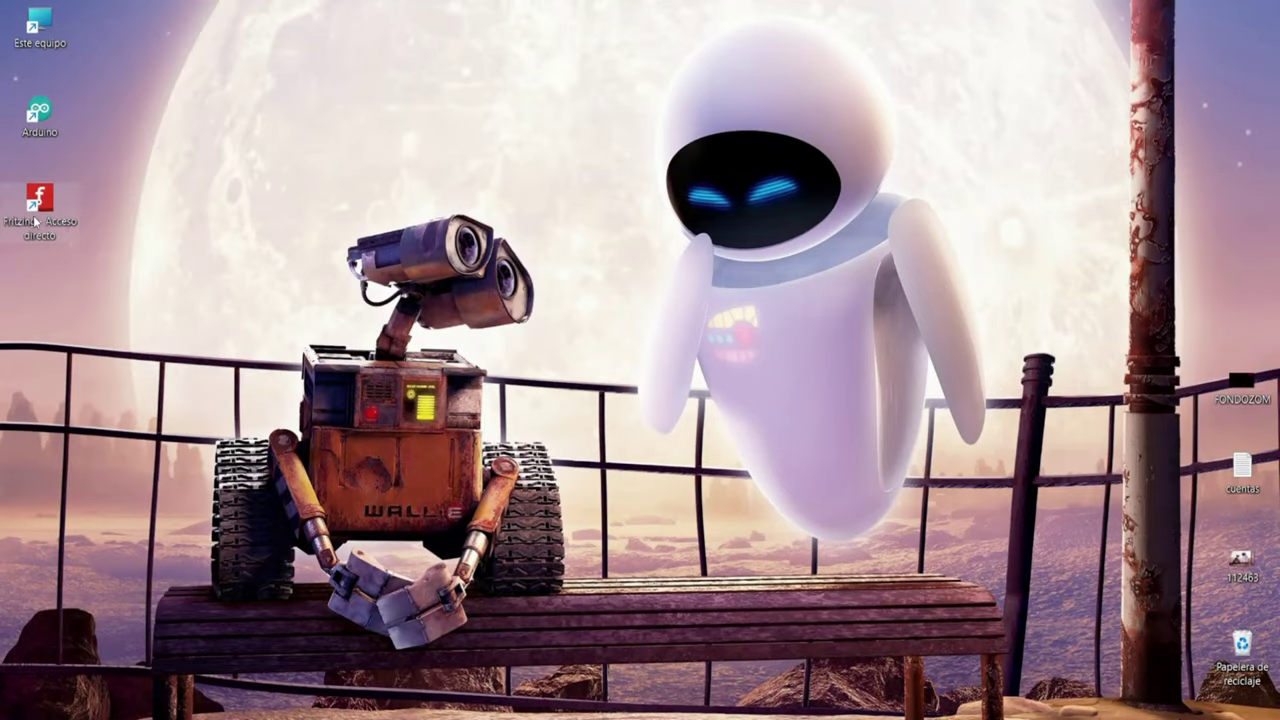
pyautogui.click(55, 232)
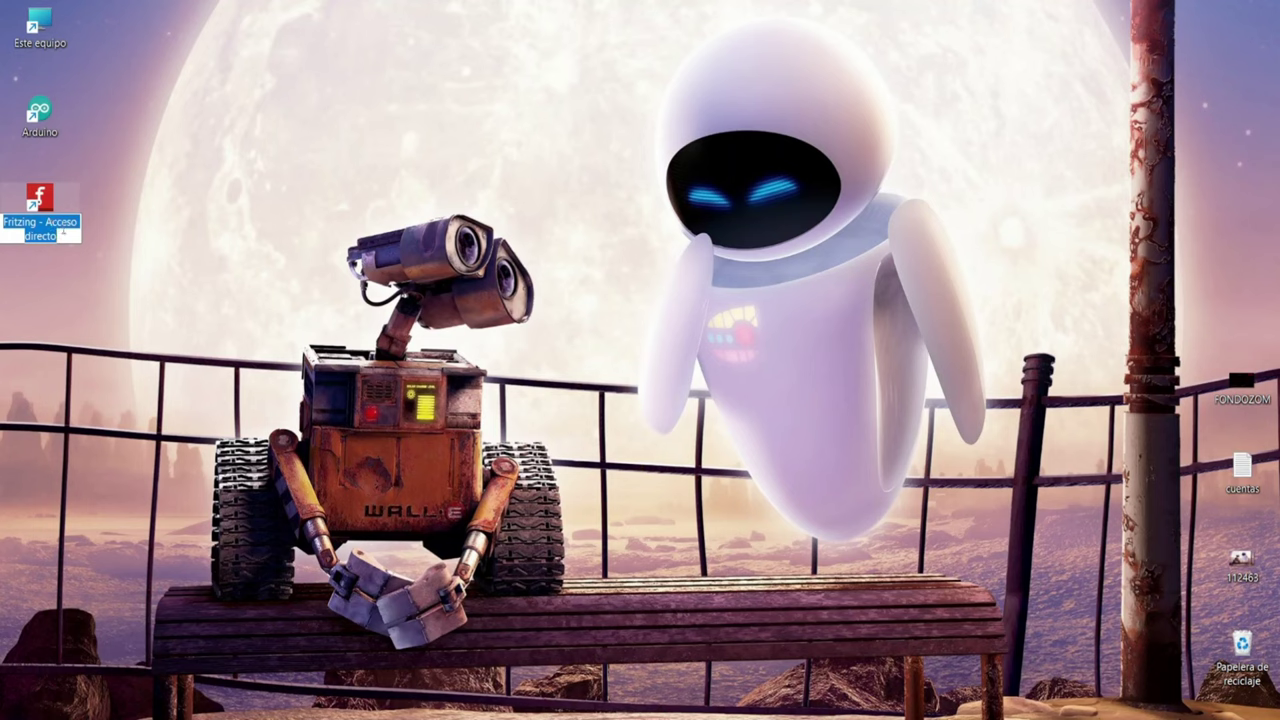
pyautogui.click(63, 232)
pyautogui.press('BackSpace')
pyautogui.press('BackSpace')
pyautogui.press('BackSpace')
pyautogui.press('BackSpace')
pyautogui.press('BackSpace')
pyautogui.press('BackSpace')
pyautogui.press('BackSpace')
pyautogui.press('BackSpace')
pyautogui.press('BackSpace')
pyautogui.press('BackSpace')
pyautogui.press('BackSpace')
pyautogui.press('BackSpace')
pyautogui.press('BackSpace')
pyautogui.press('BackSpace')
pyautogui.press('BackSpace')
pyautogui.press('BackSpace')
pyautogui.press('BackSpace')
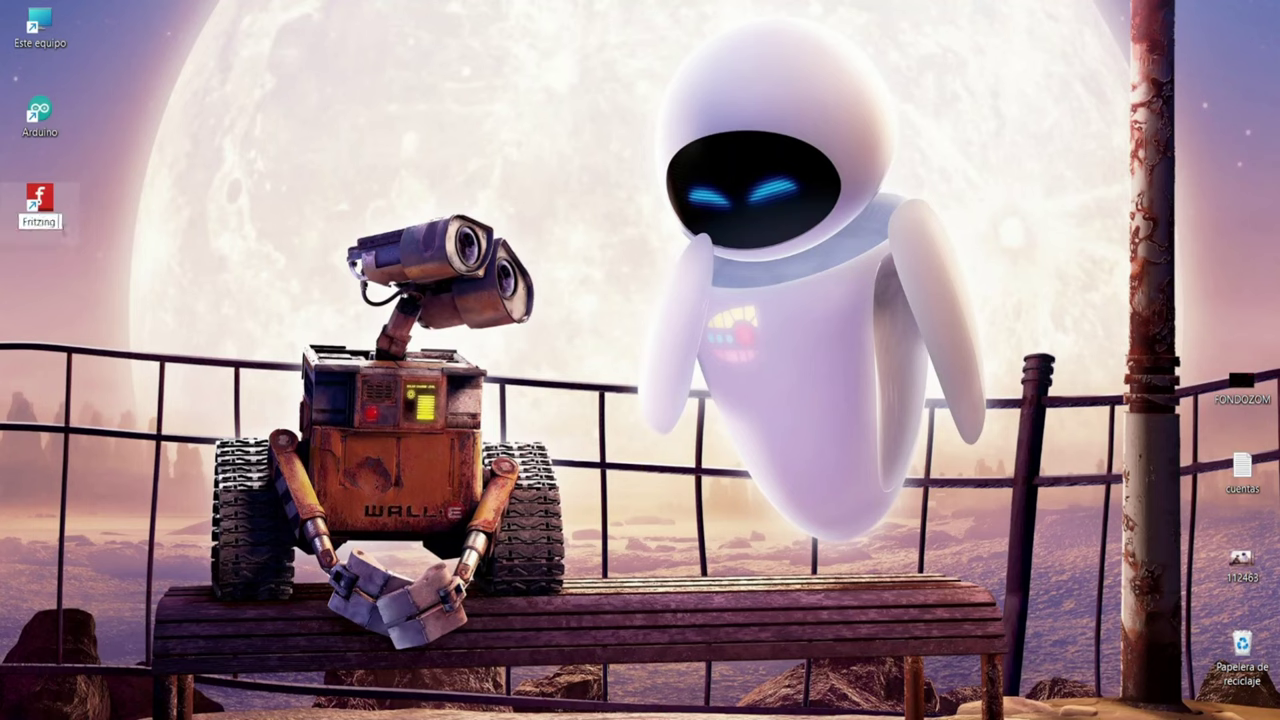
pyautogui.press('Return')
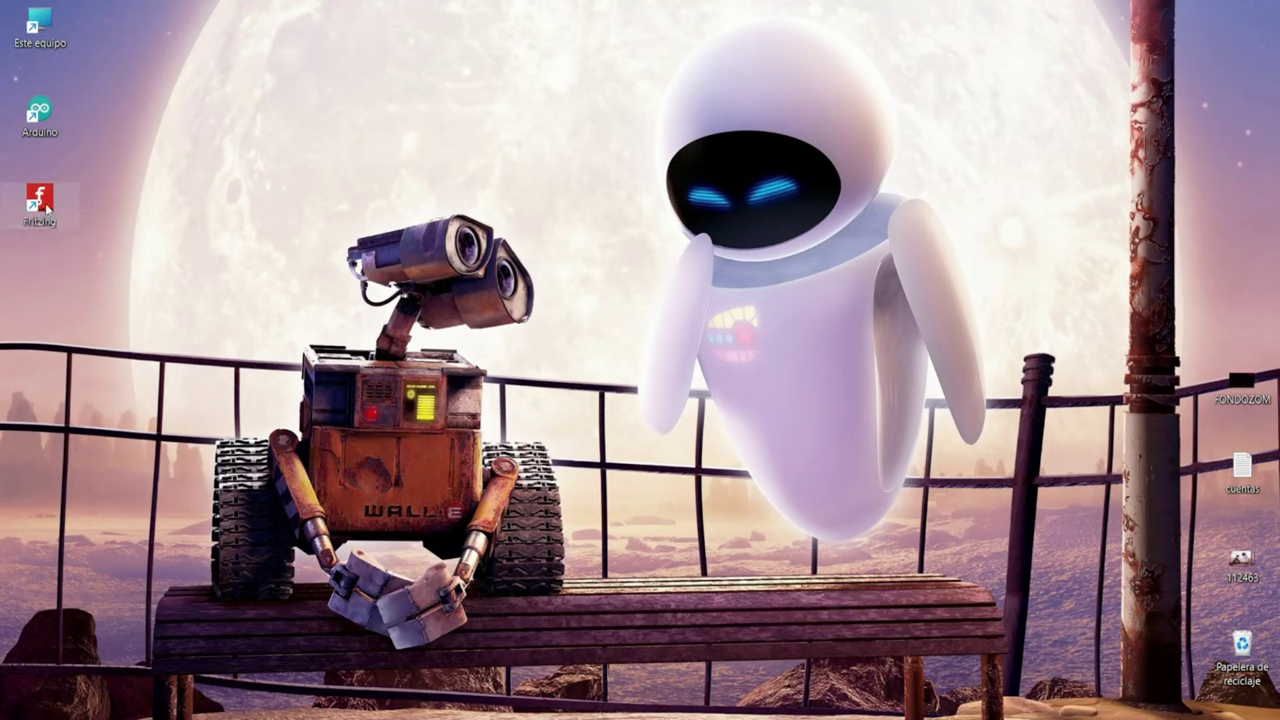
# Launch Fritzing from its desktop shortcut and maximize its window
pyautogui.doubleClick(45, 207)
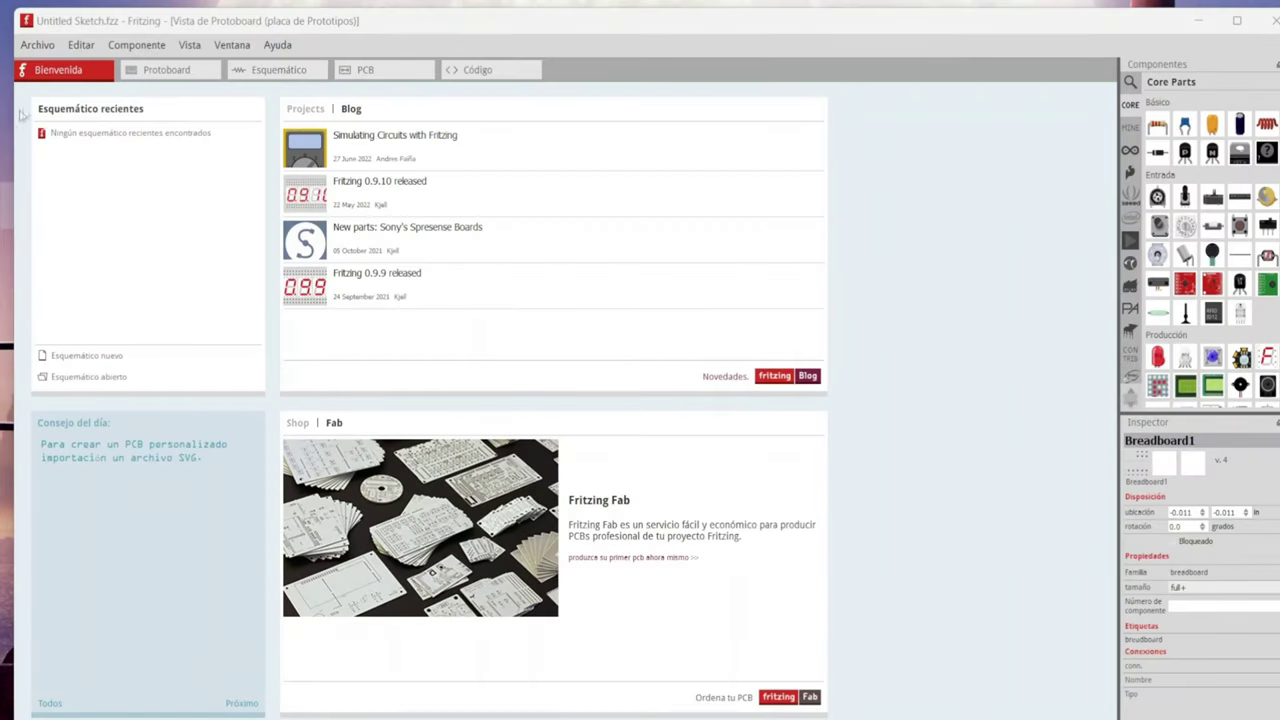
pyautogui.doubleClick(395, 20)
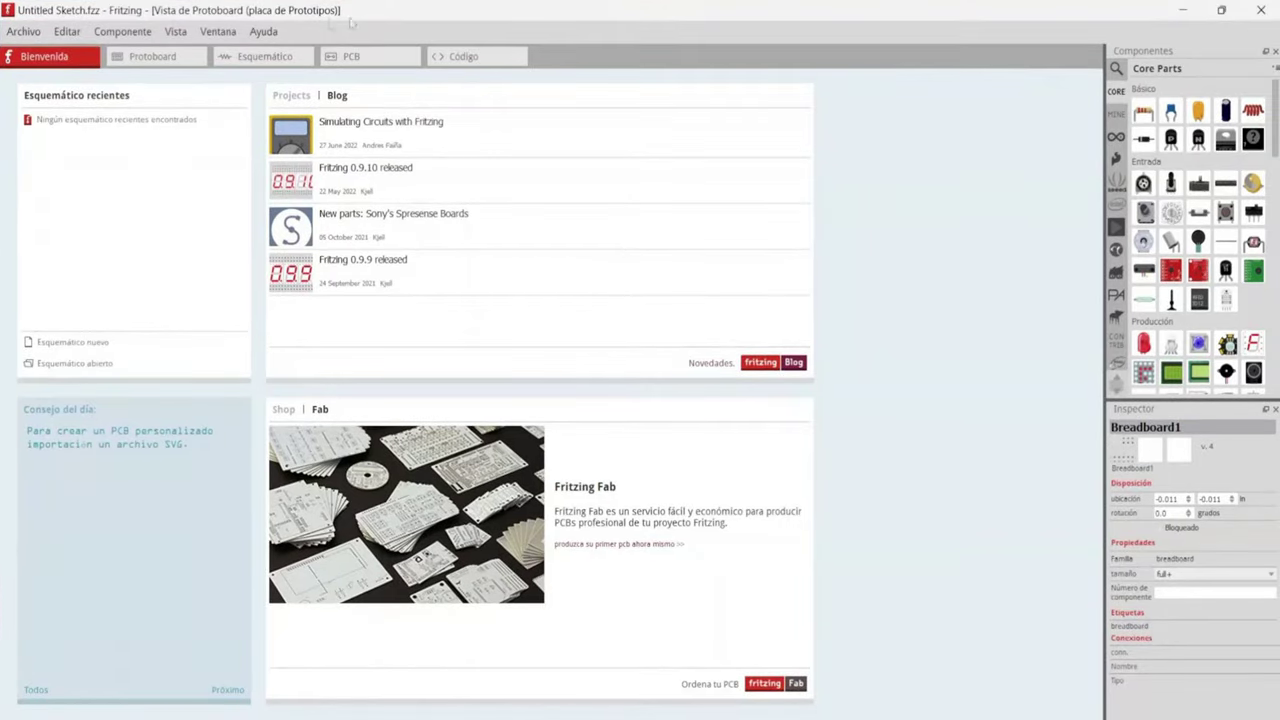
# Look through the Protoboard, Esquemático, PCB and Código views of the empty sketch, and return to Protoboard
pyautogui.click(155, 60)
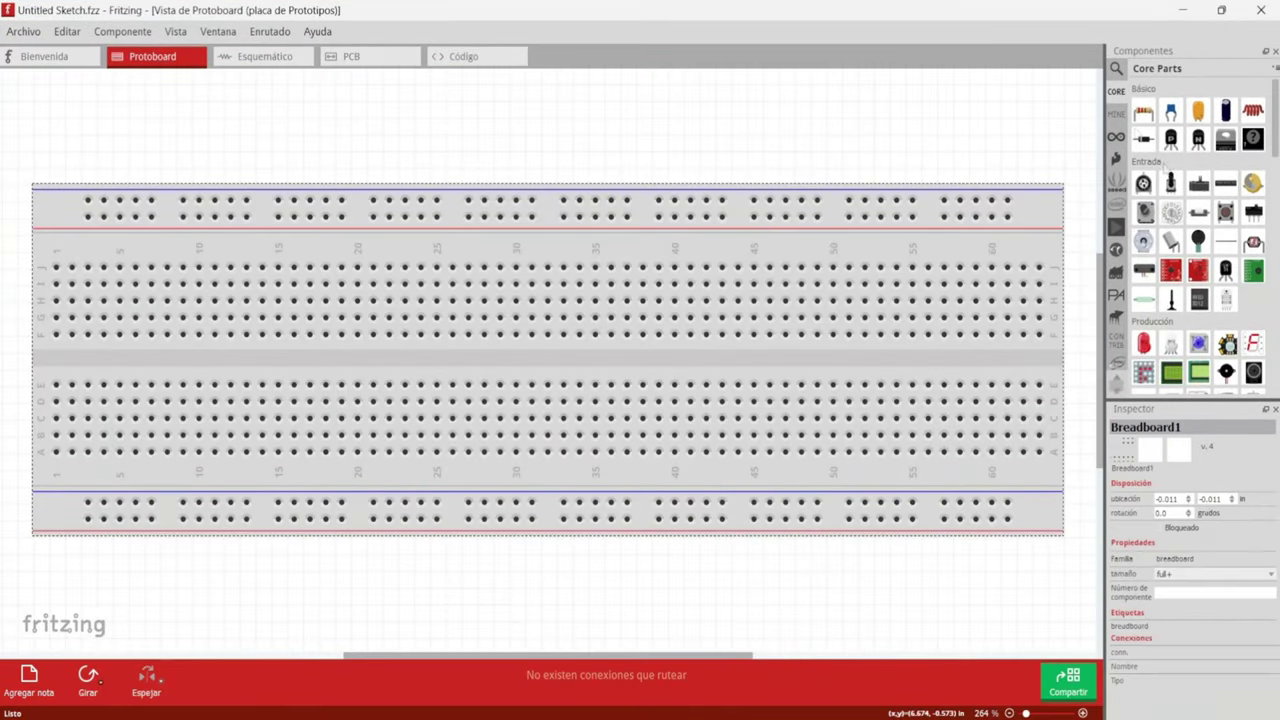
pyautogui.click(230, 58)
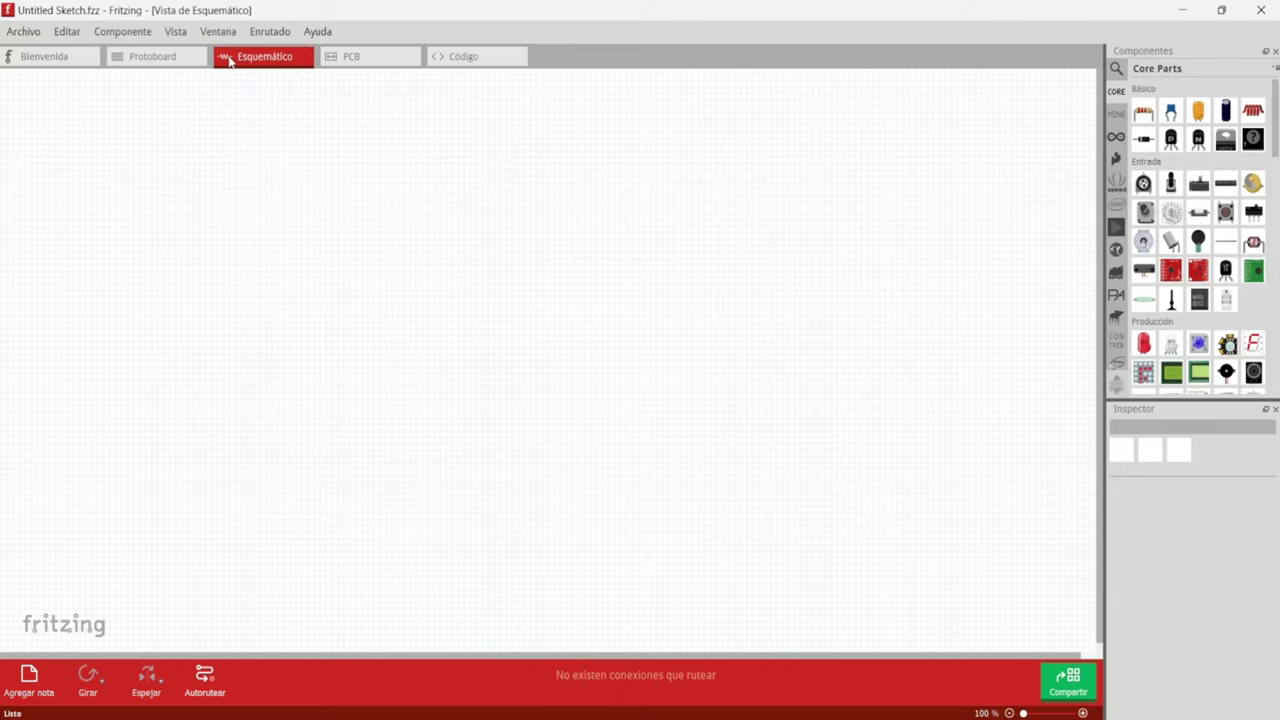
pyautogui.click(350, 57)
pyautogui.click(443, 58)
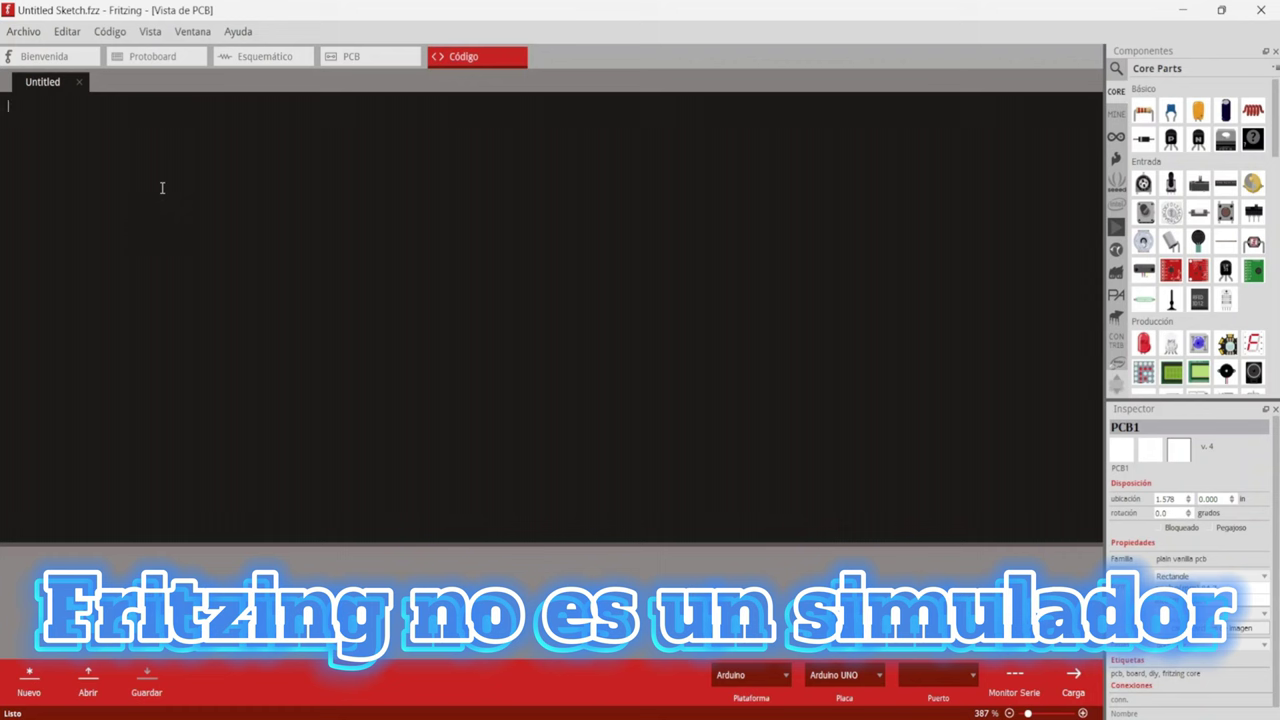
pyautogui.click(162, 188)
pyautogui.click(163, 57)
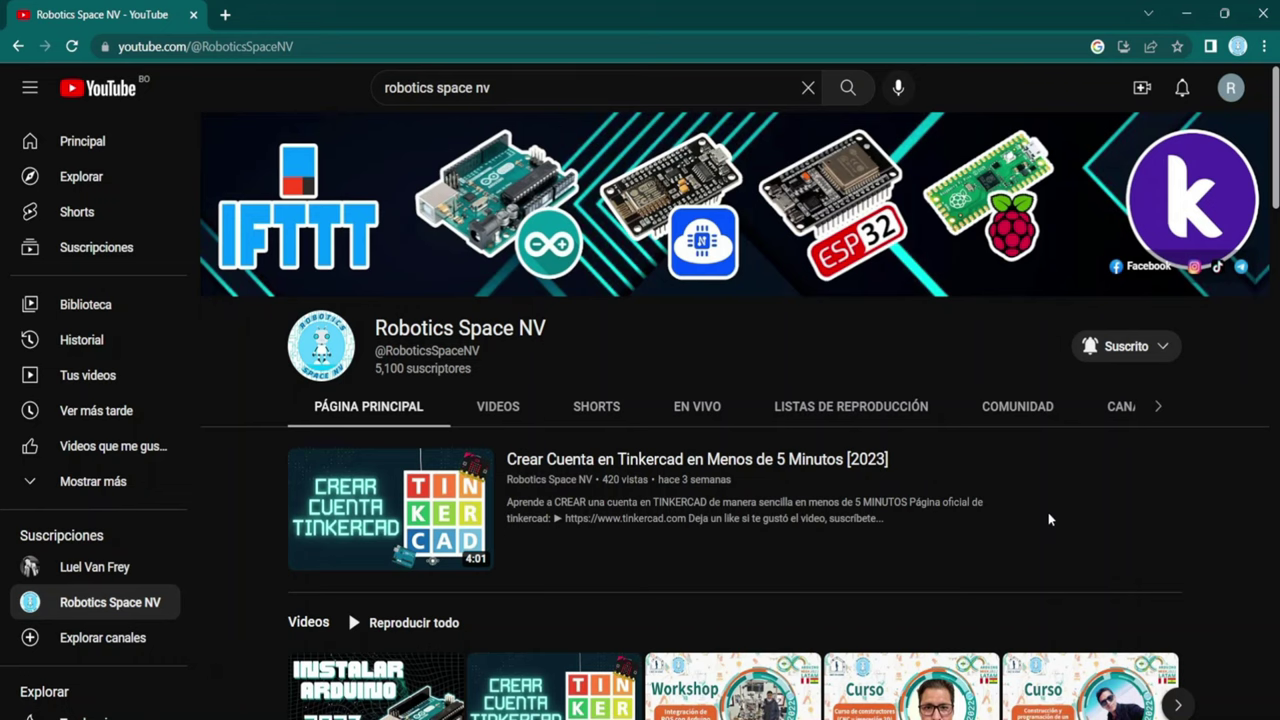
# View the Comunidad posts of the Robotics Space NV YouTube channel, and open the notification options of its subscription
pyautogui.click(1043, 424)
pyautogui.scroll(-1, 834, 472)
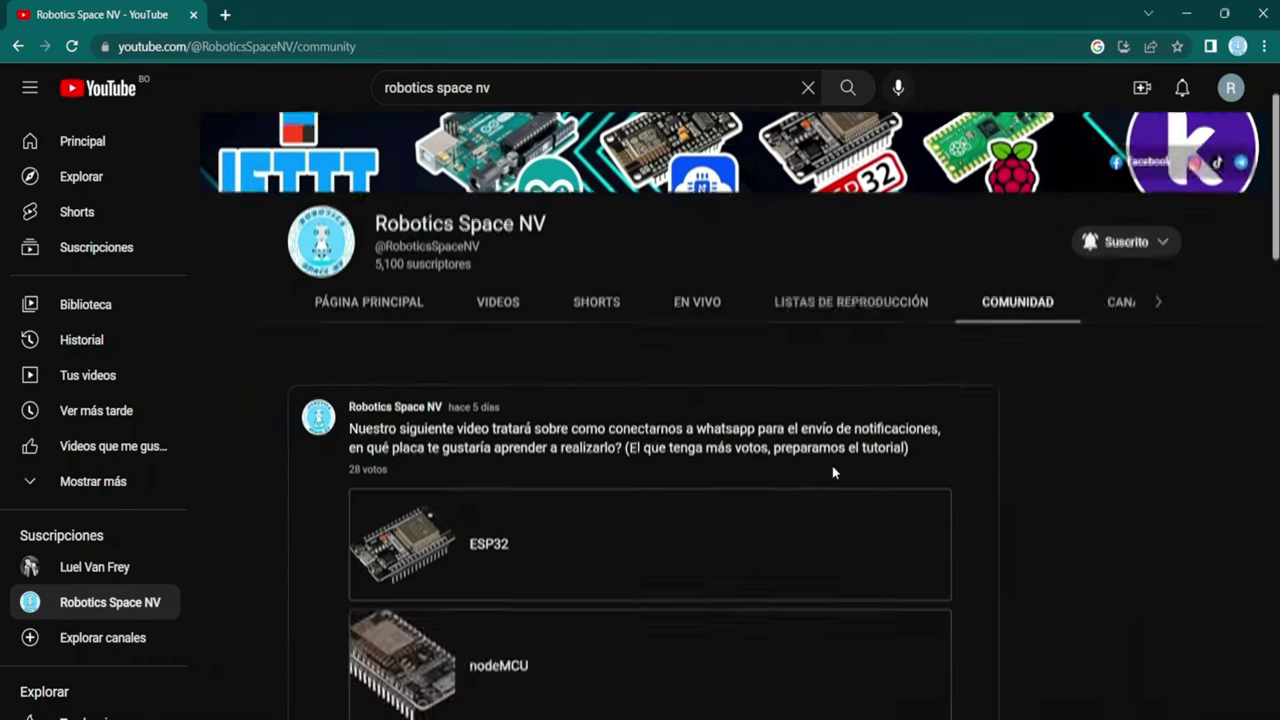
pyautogui.scroll(-2, 834, 472)
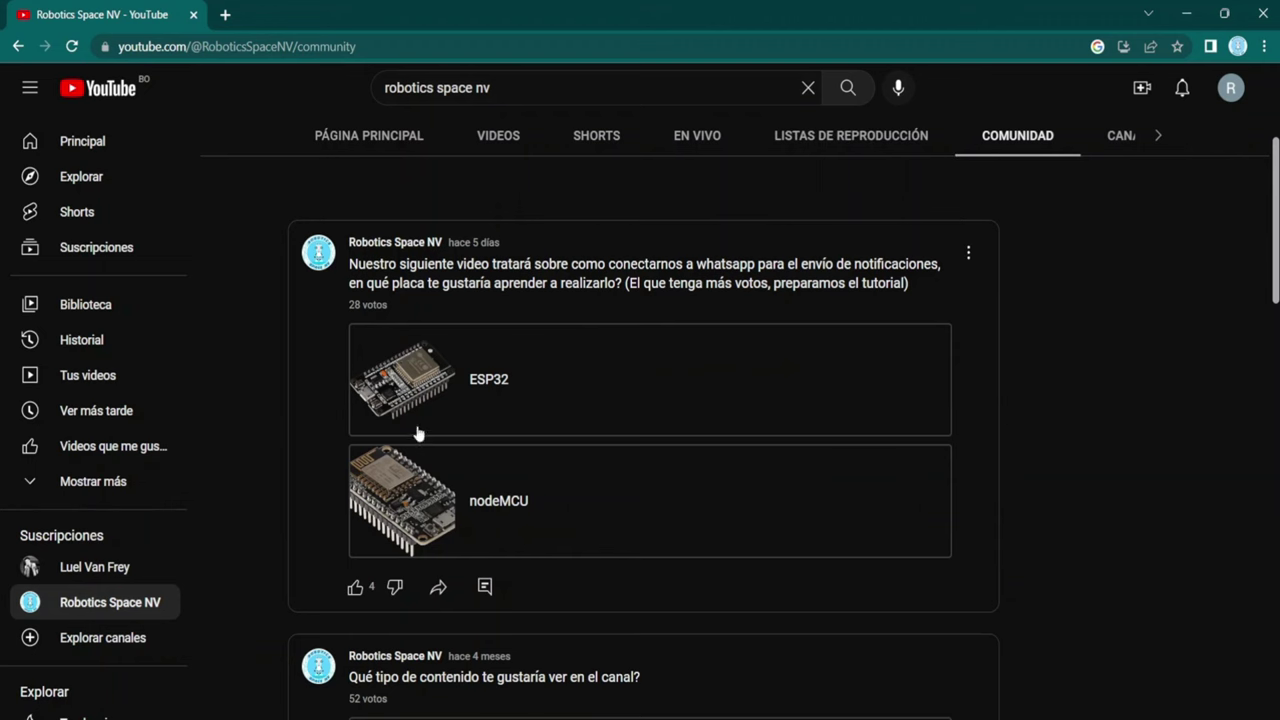
pyautogui.hotkey('alt', 'Left')
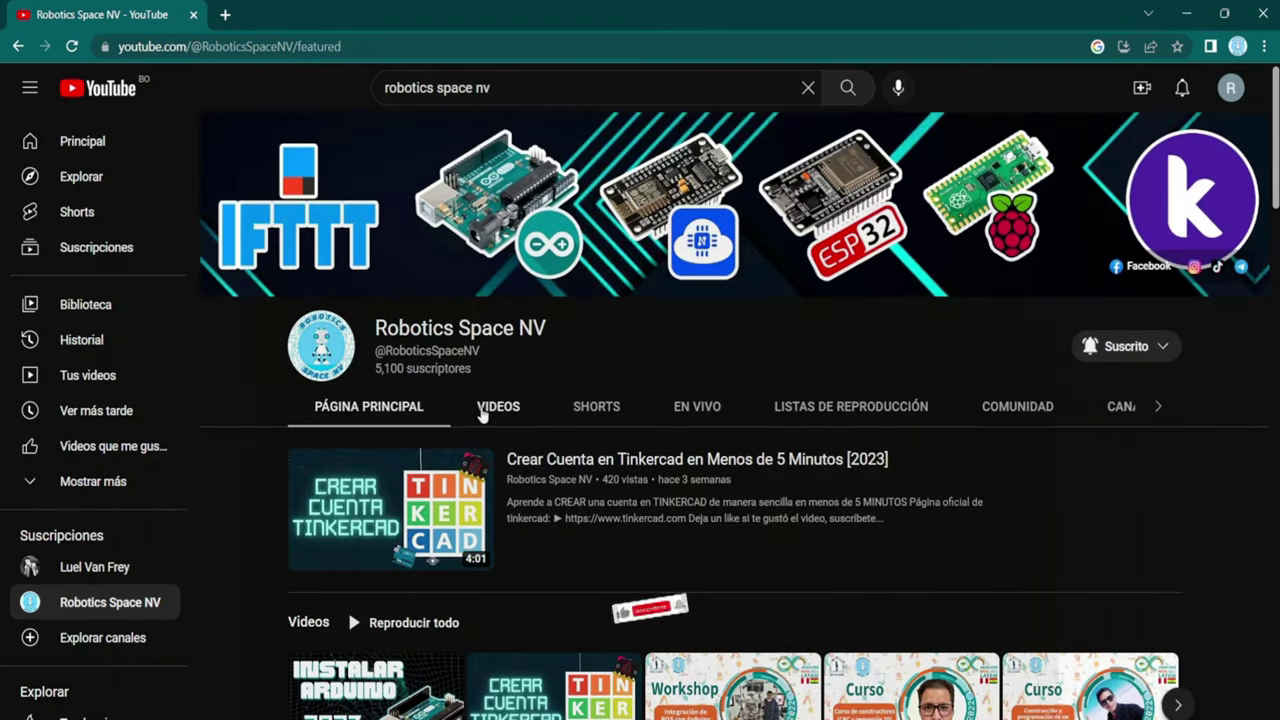
pyautogui.click(1126, 346)
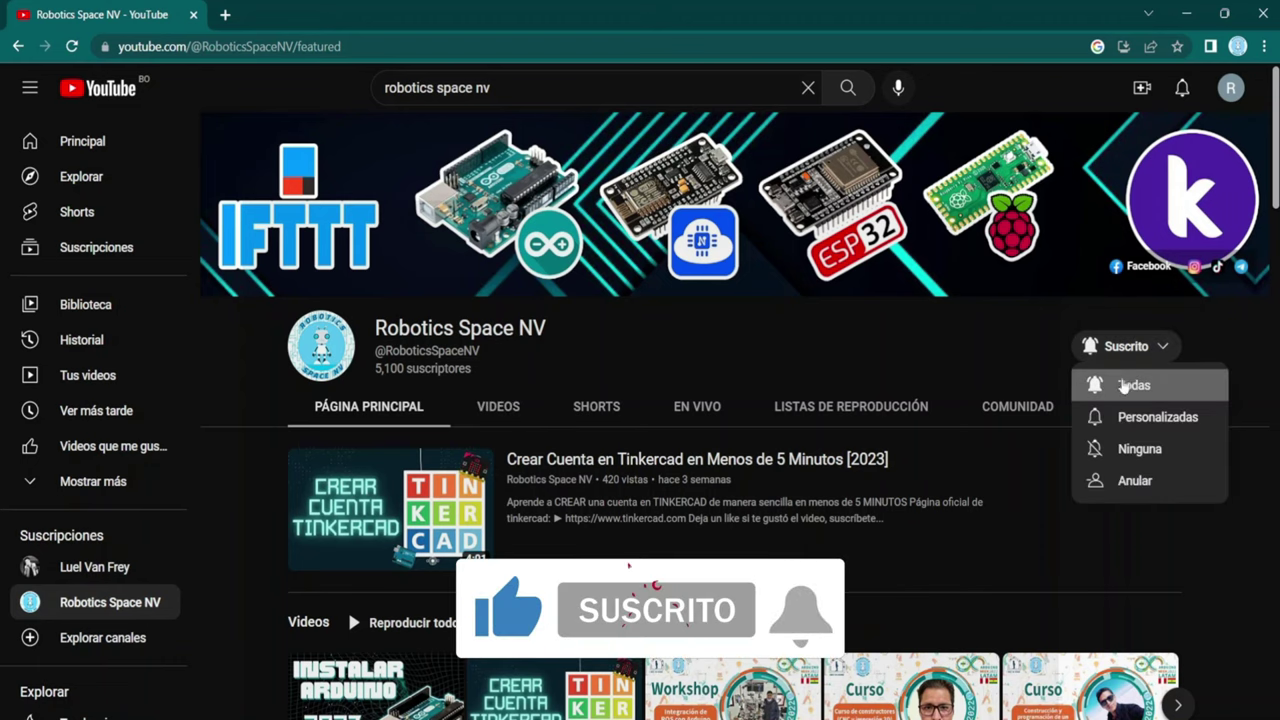